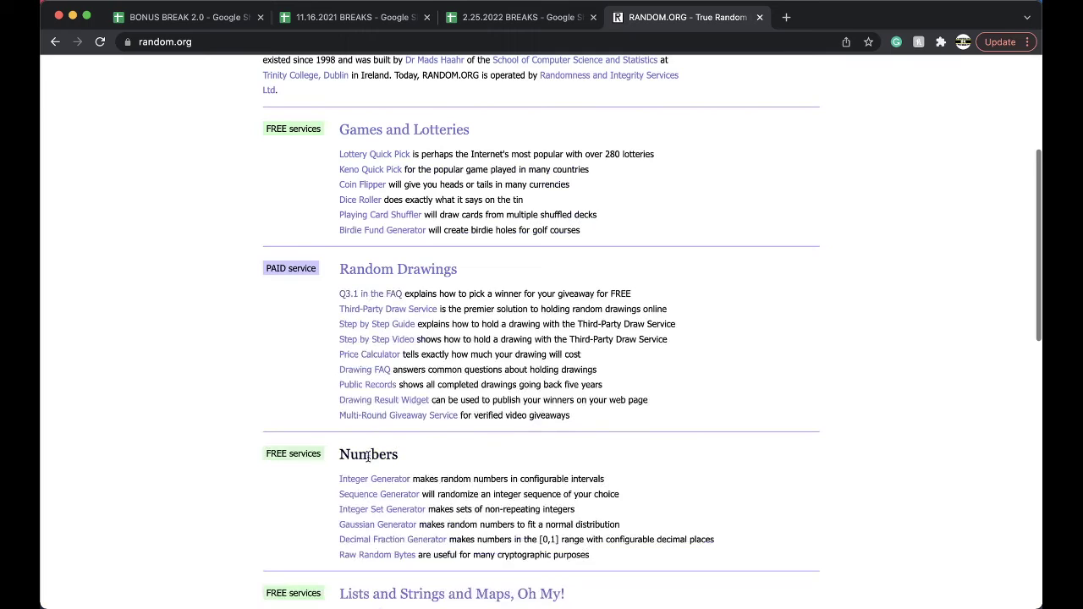
Step: Open the List Randomizer, paste the copied number list into its entry box, and randomize it
scroll(368, 339, "down", 3)
left_click(398, 427)
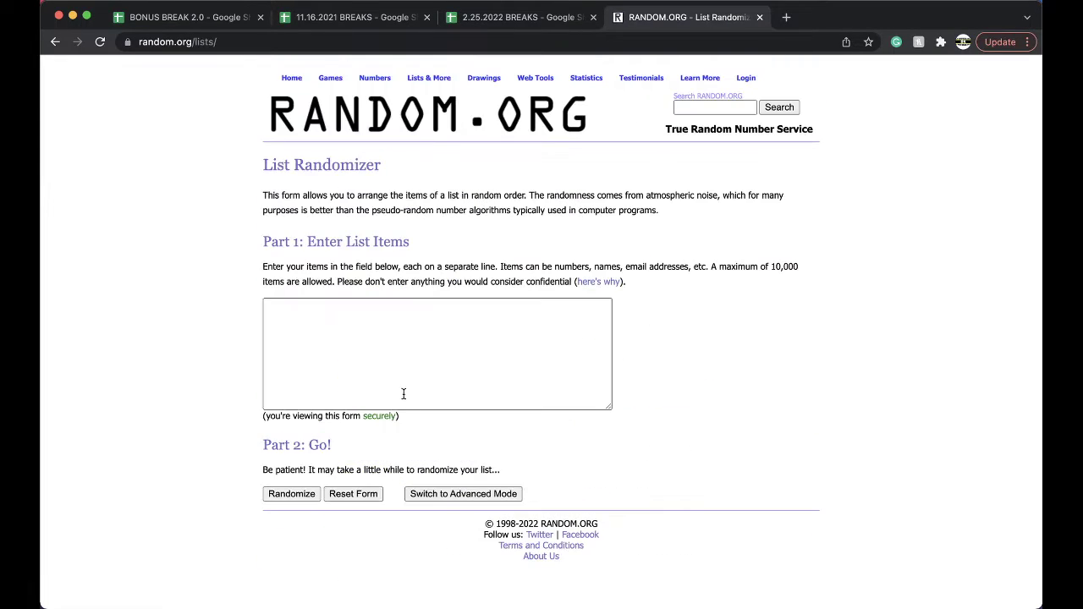
left_click(403, 367)
left_click(289, 499)
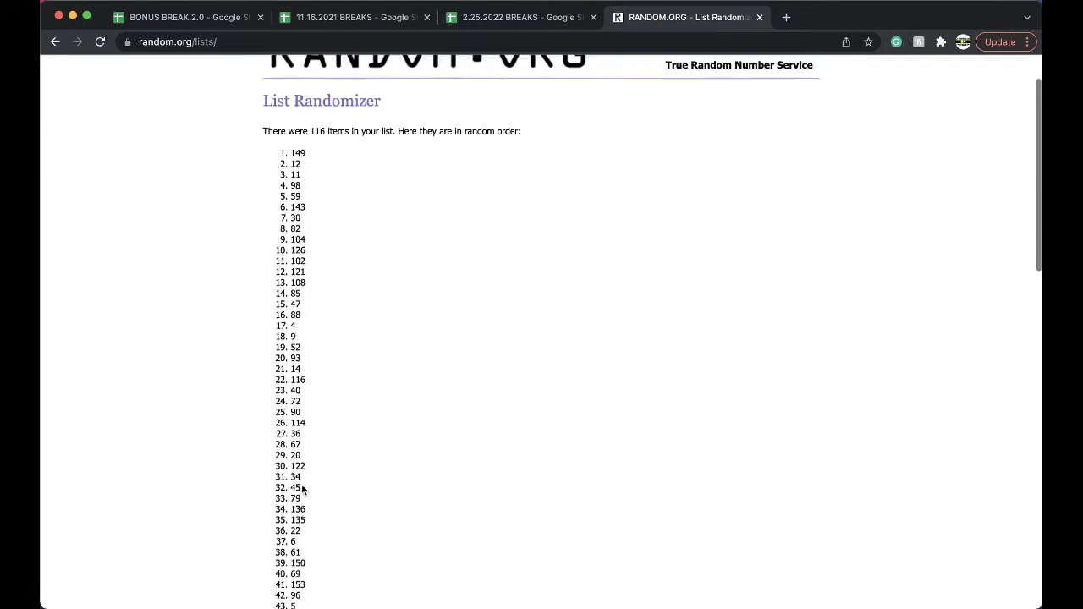
Step: Reshuffle the number list four more times for a total of five randomizations
scroll(301, 484, "down", 10)
left_click(270, 573)
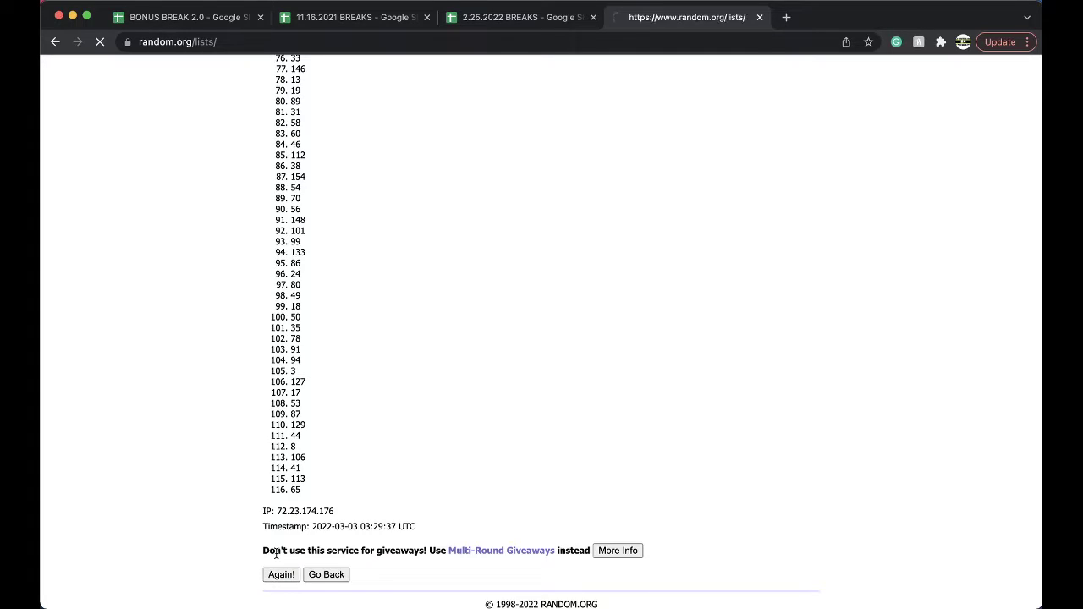
left_click(279, 523)
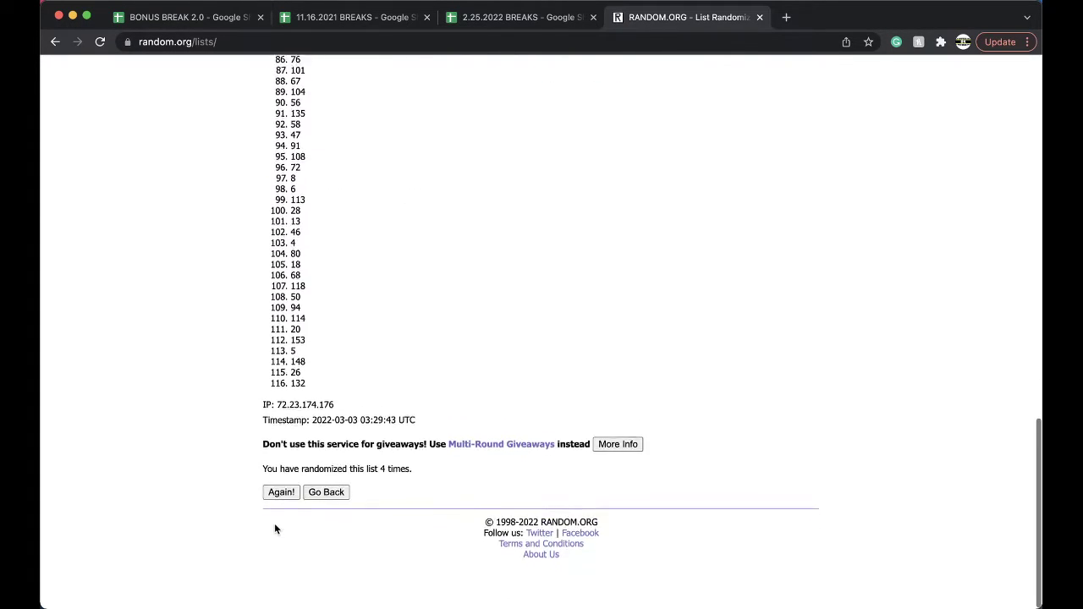
left_click(279, 524)
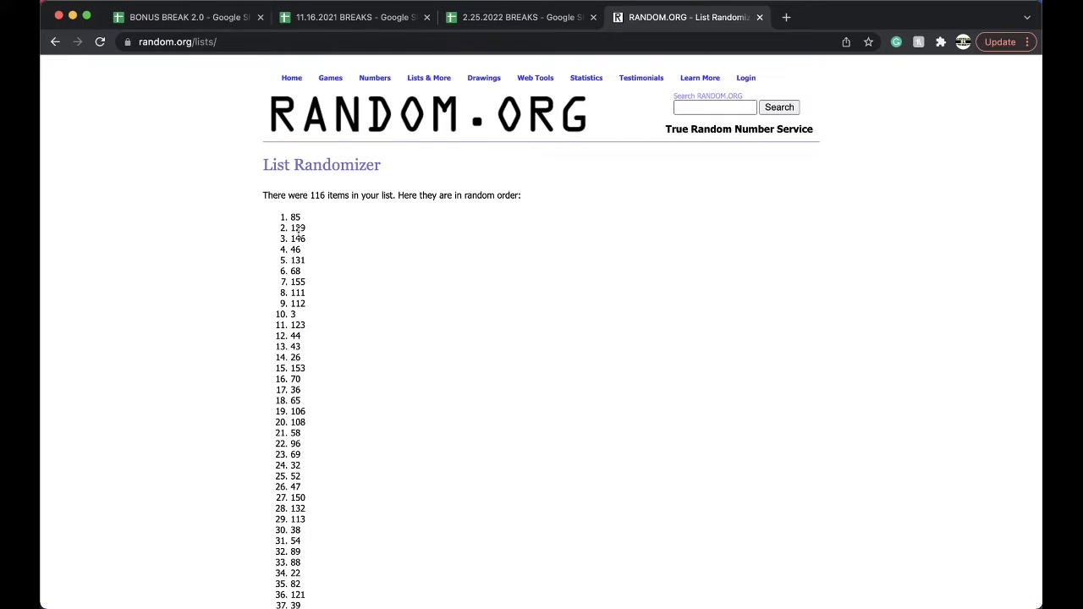
Step: In the 2.25.2022 BREAKS spreadsheet, fill the cell containing 85 in column E of the #40 sheet with green
left_click(497, 17)
scroll(431, 354, "down", 4)
scroll(422, 353, "down", 8)
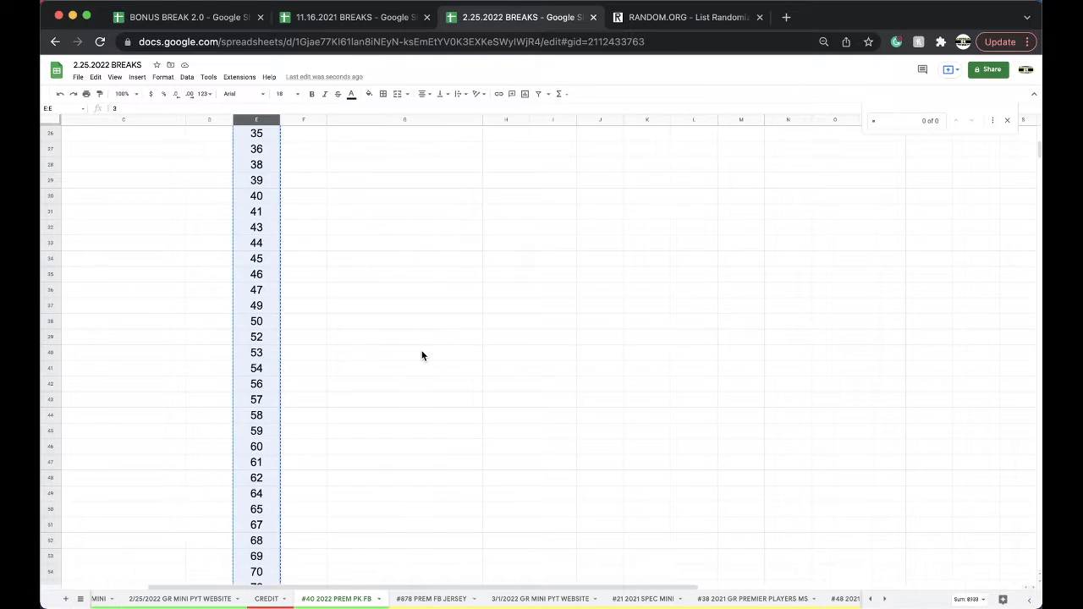
scroll(408, 423, "down", 2)
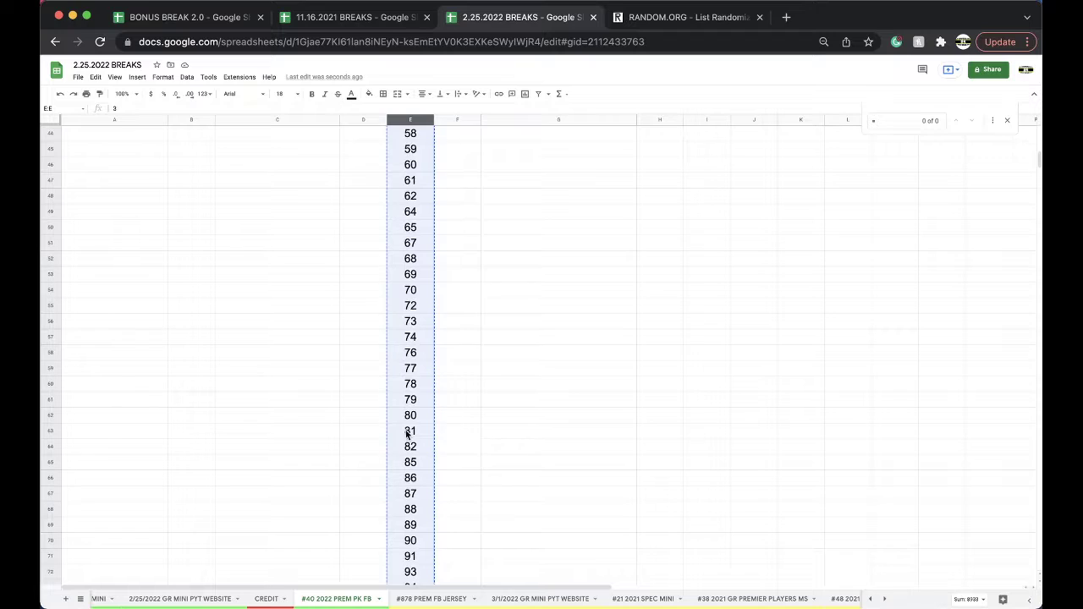
left_click(410, 462)
left_click(368, 94)
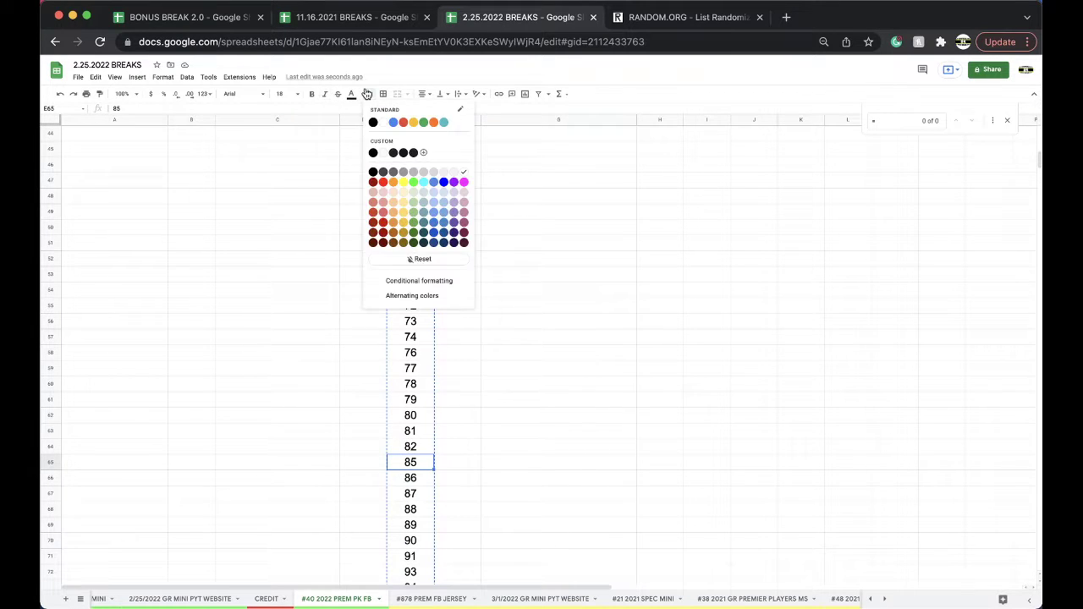
left_click(427, 123)
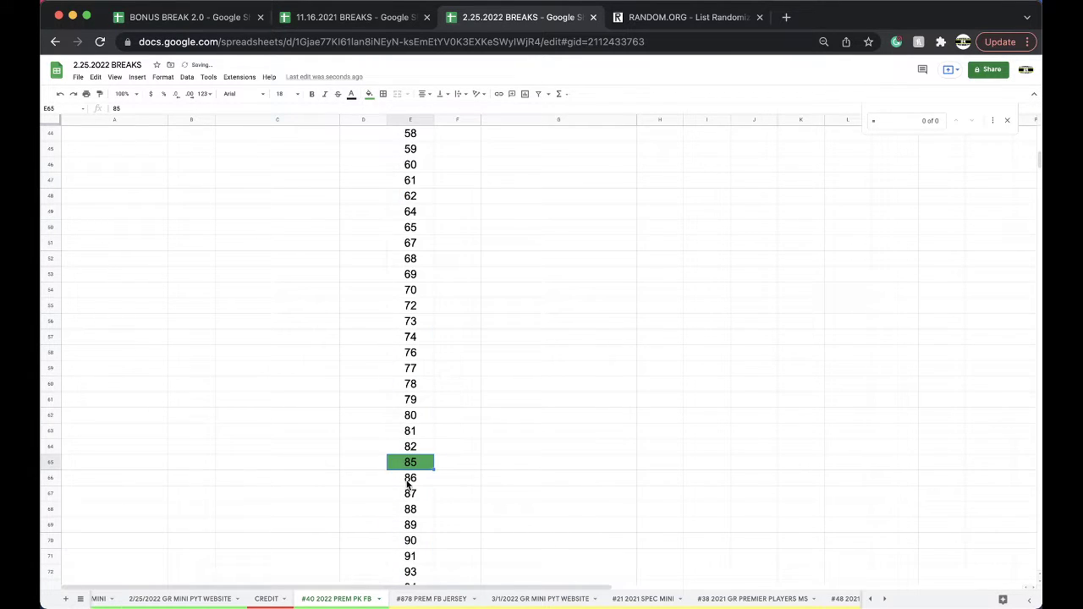
Step: Duplicate the #40 2022 PREM PK FB sheet and rename the copy #41 2022 PREM PK FB
right_click(351, 602)
left_click(340, 454)
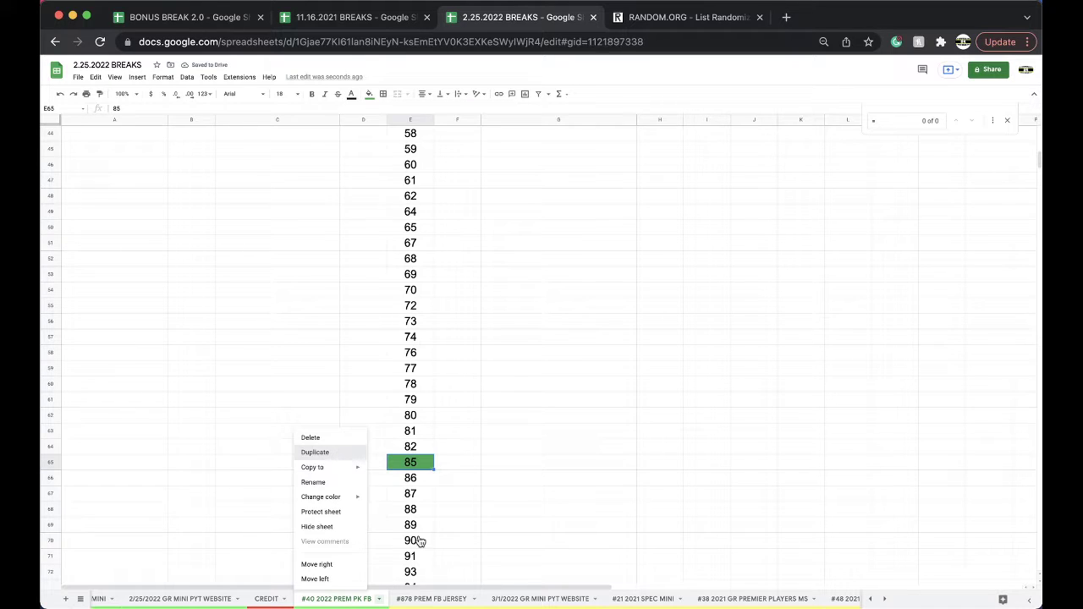
left_click_drag(443, 598, 339, 602)
type("#41")
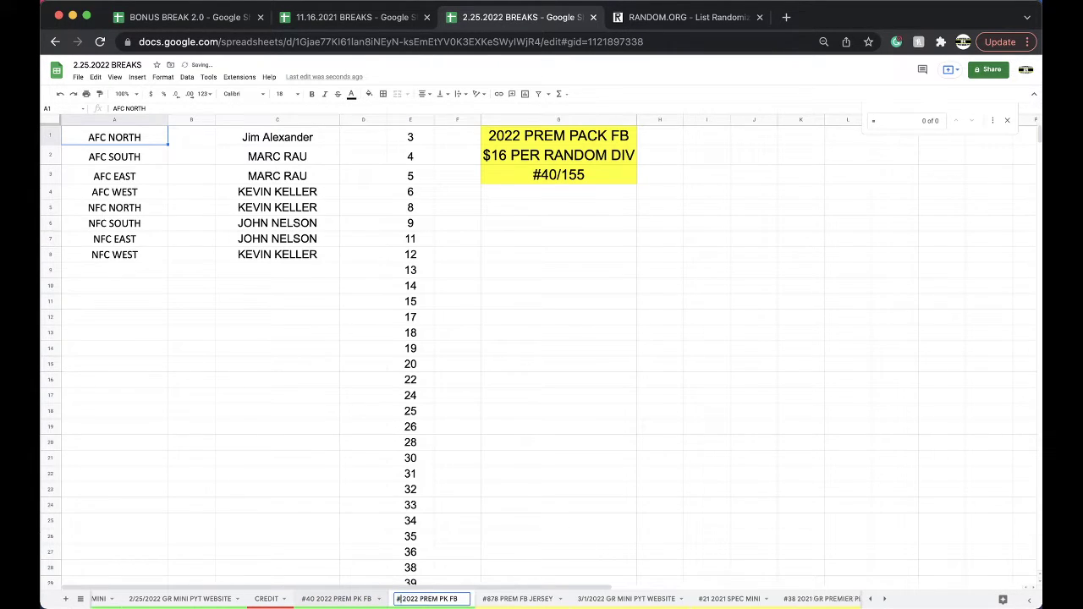
left_click(475, 536)
Step: Change the tab color of the #41 2022 PREM PK FB sheet to yellow
right_click(435, 599)
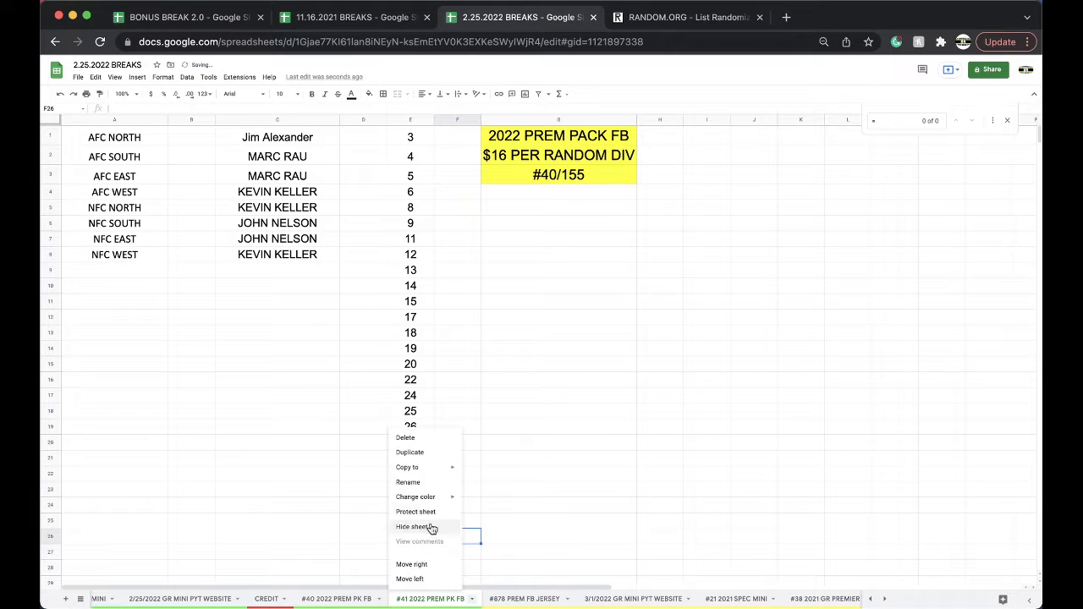
mouse_move(425, 497)
left_click(504, 420)
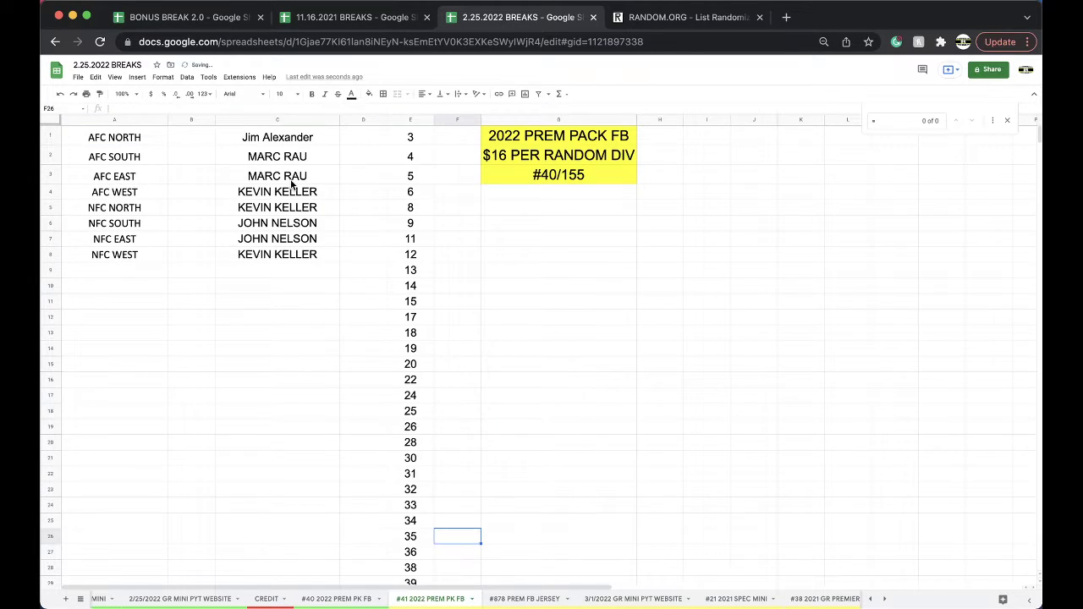
Step: Clear the names in column C of the #41 sheet and remove the 85 entry from column E, closing the gap
left_click(283, 119)
key("Delete")
scroll(404, 273, "down", 10)
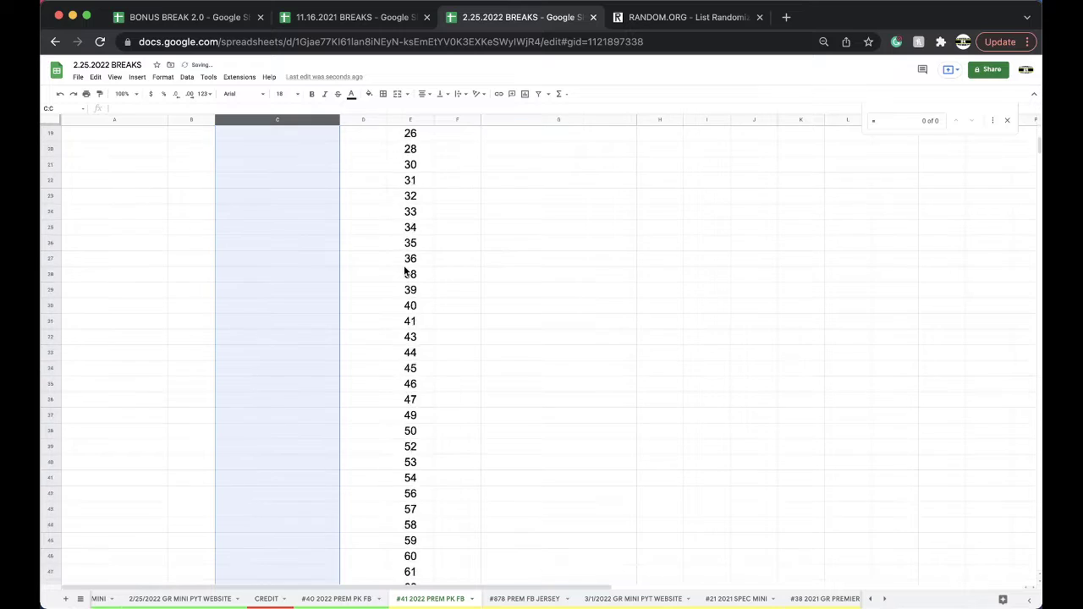
left_click(408, 387)
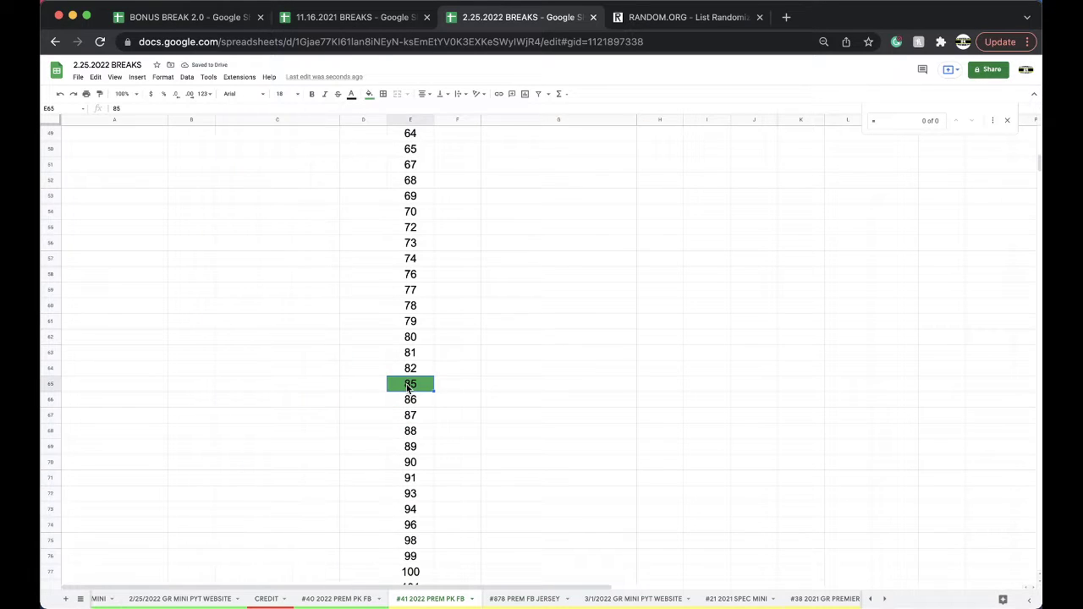
right_click(408, 388)
left_click(451, 239)
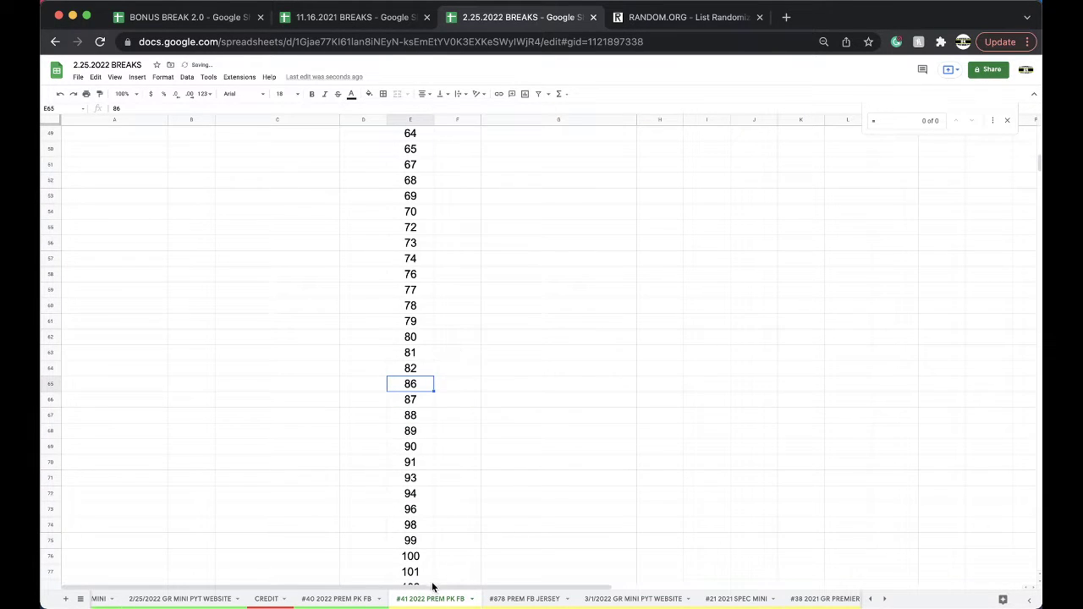
Step: Reorder the #41 sheet to follow #38 2021 GR PREMIER PLAYERS MS and return to the beginning of the #40 sheet
left_click_drag(430, 597, 906, 603)
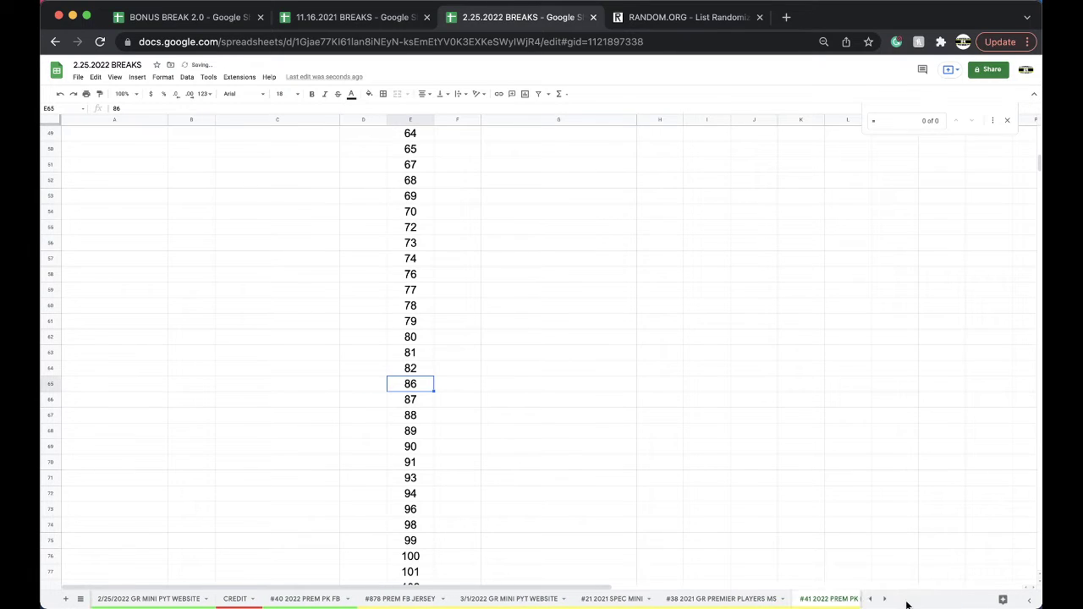
left_click(305, 598)
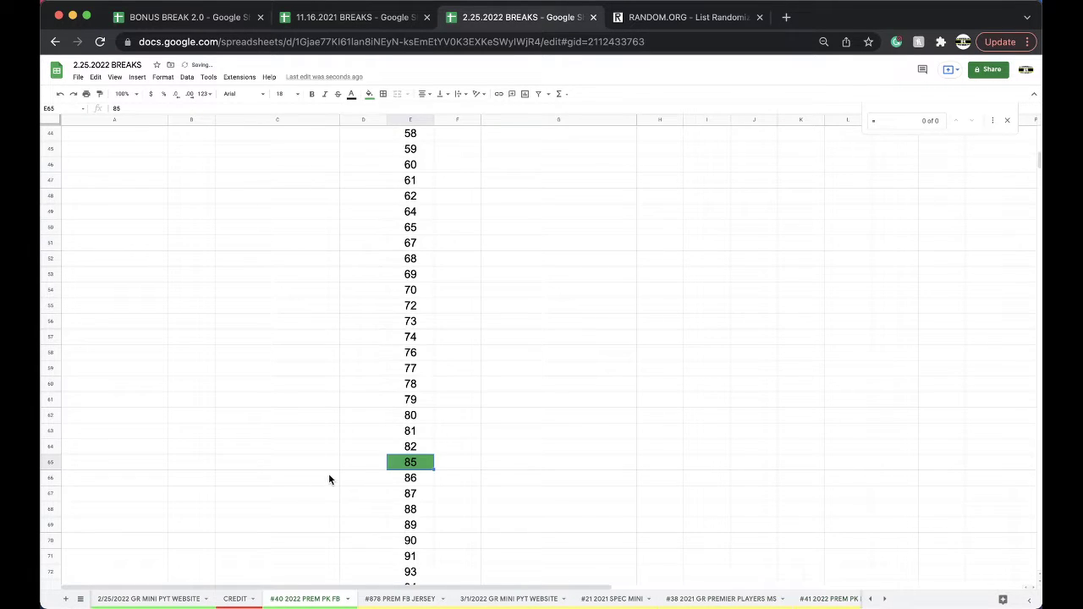
scroll(329, 479, "up", 20)
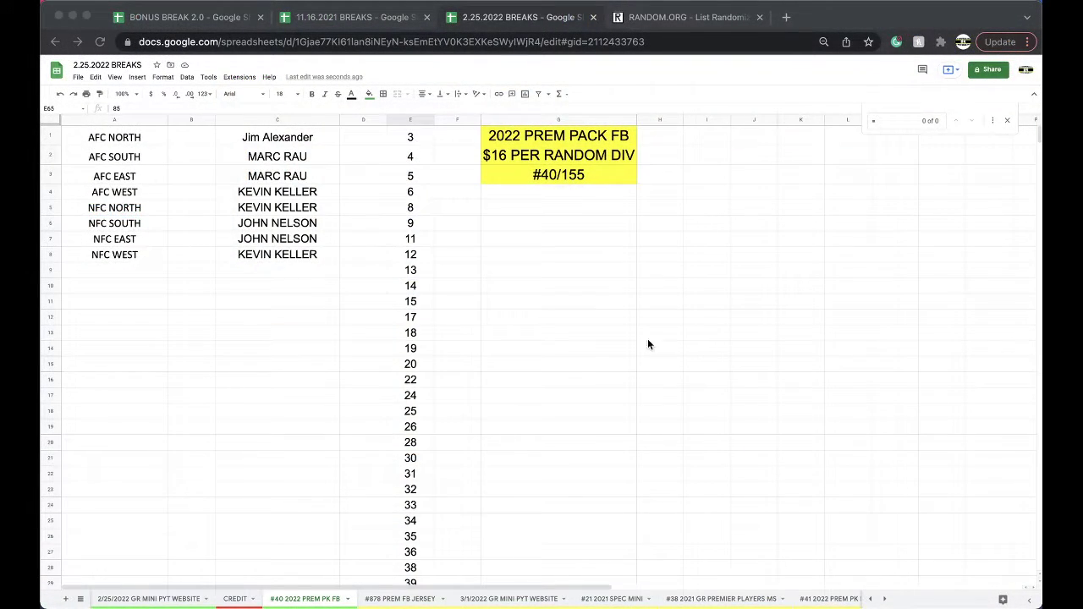
Step: Copy the participant names in C1:C8 and paste them into an empty RANDOM.ORG List Randomizer form
left_click(287, 138)
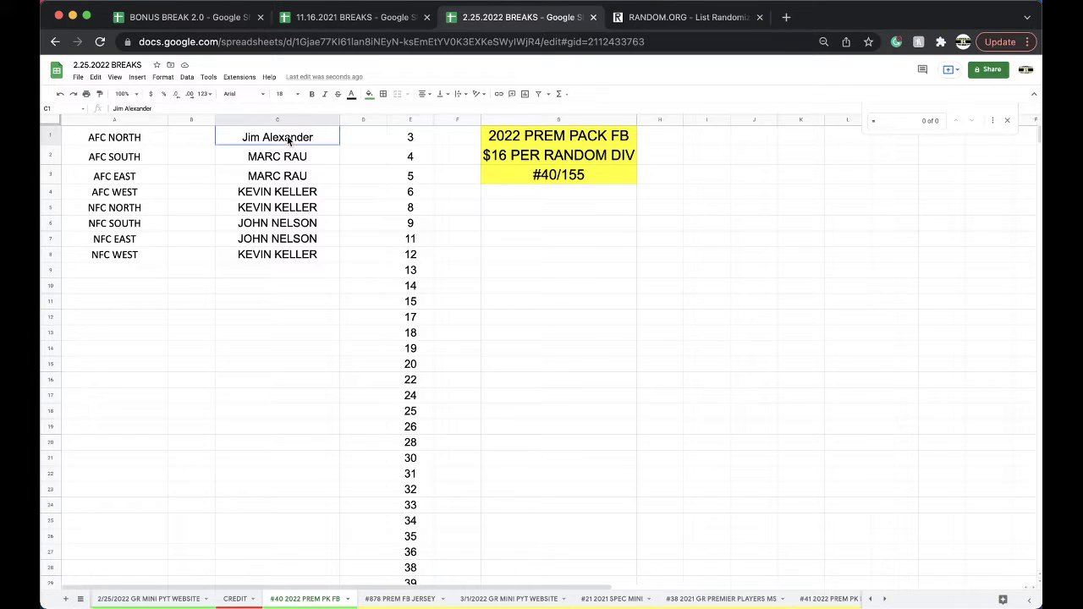
left_click_drag(288, 139, 293, 258)
key("cmd+c")
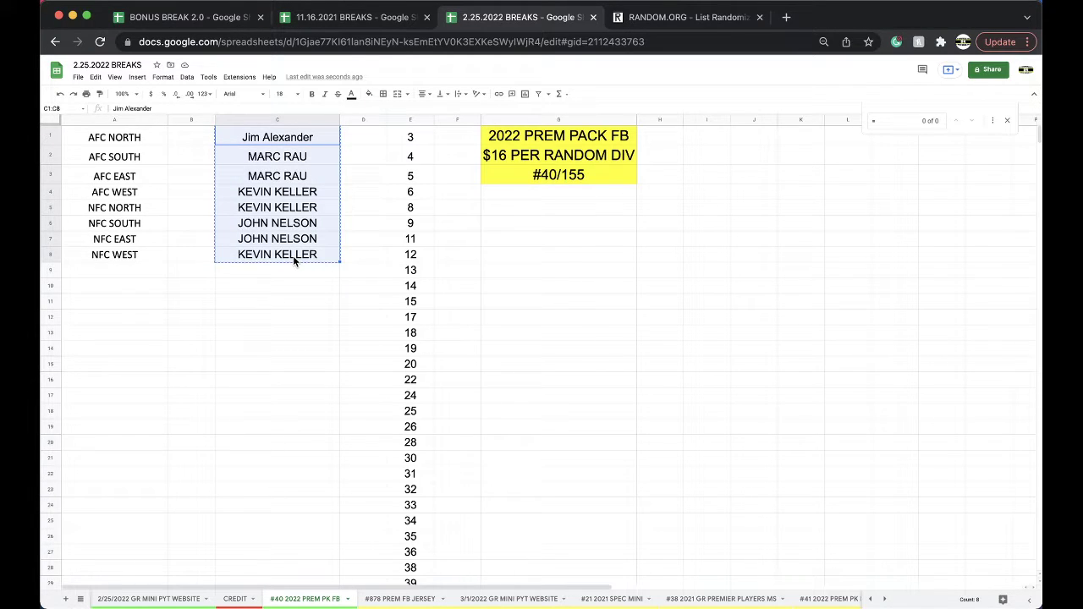
left_click(668, 17)
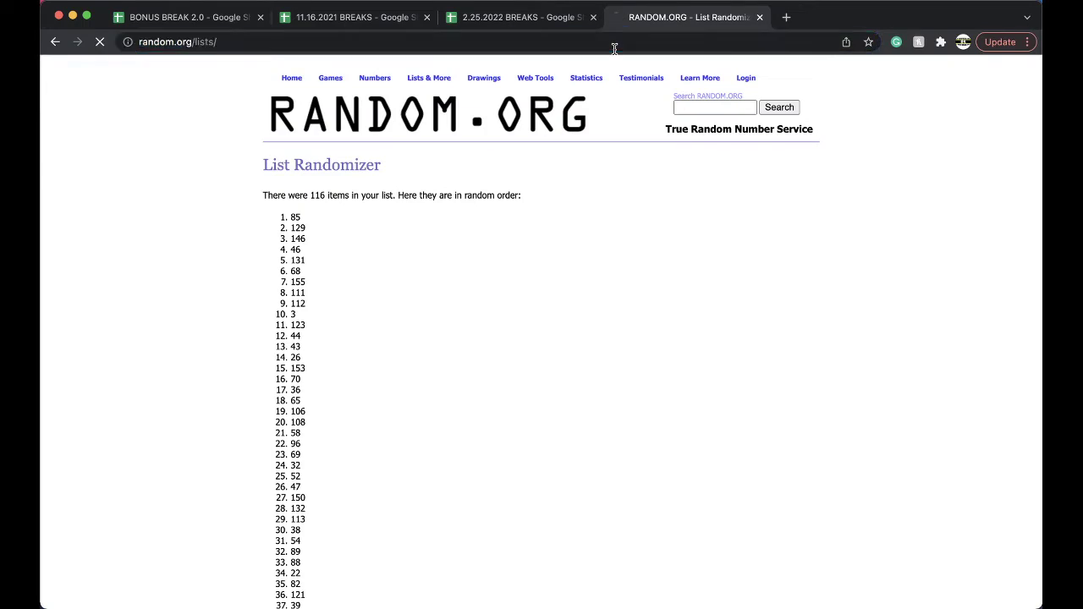
left_click(355, 372)
key("super+v")
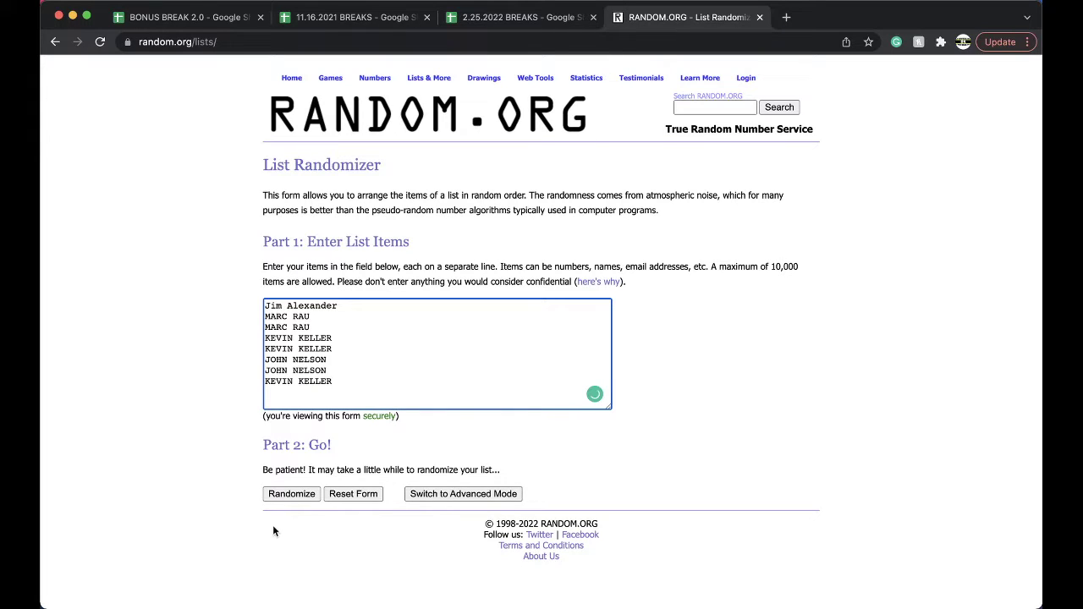
Step: Randomize the participant name list five times
left_click(287, 494)
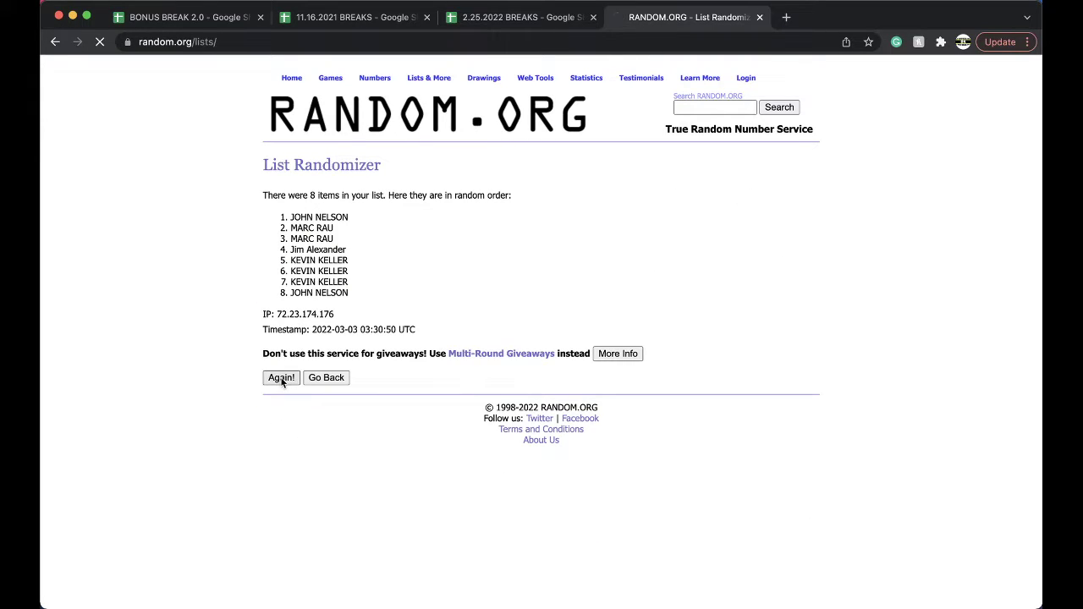
left_click(280, 403)
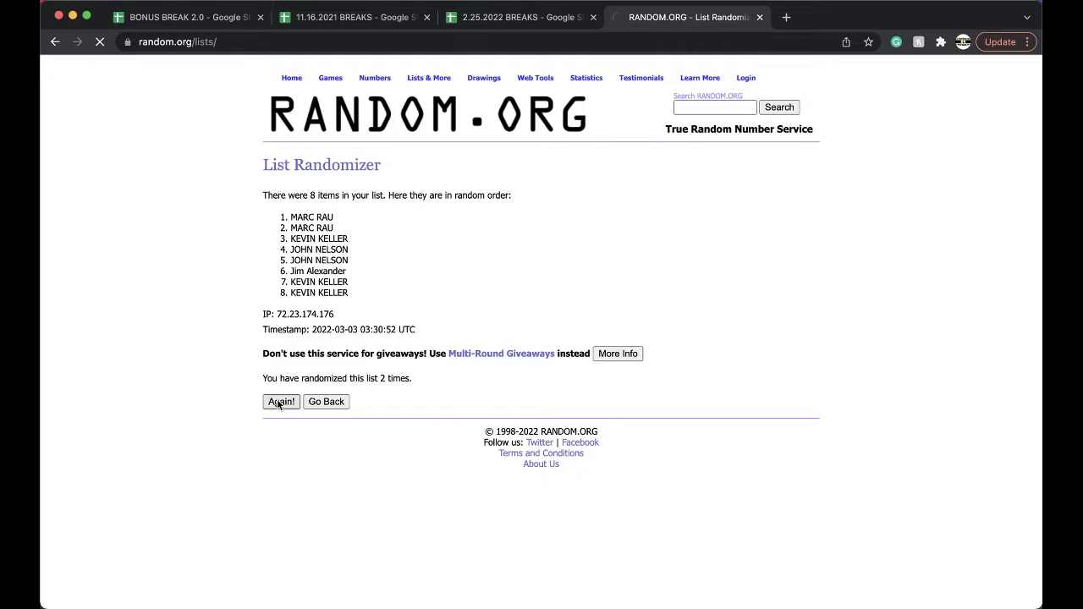
left_click(280, 403)
left_click(280, 402)
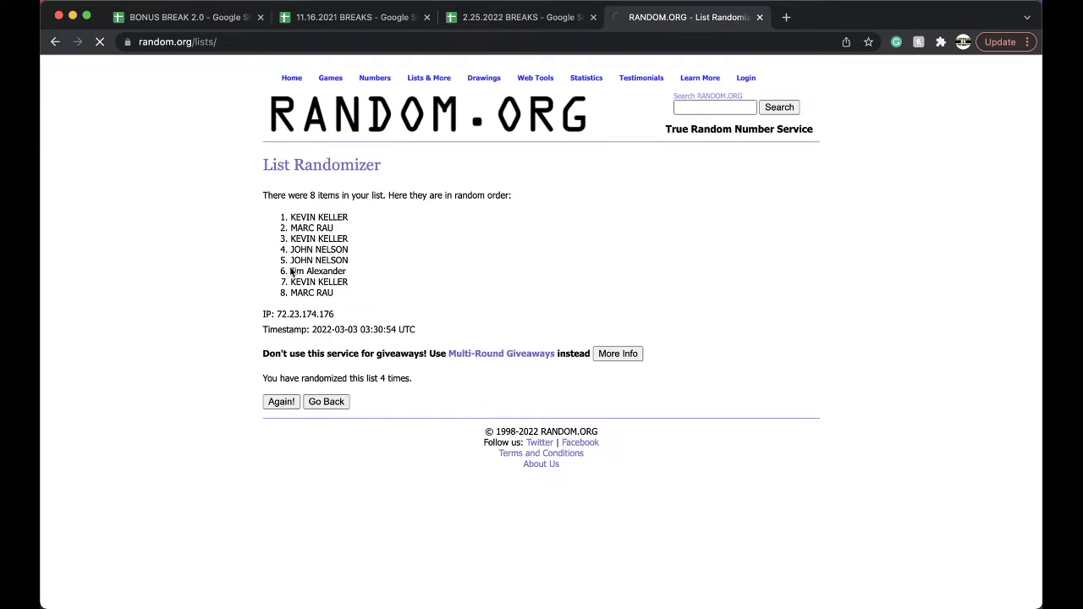
Step: Copy the shuffled names into B1:B8 of the #40 sheet in the 2.25.2022 BREAKS spreadsheet
left_click_drag(290, 215, 358, 301)
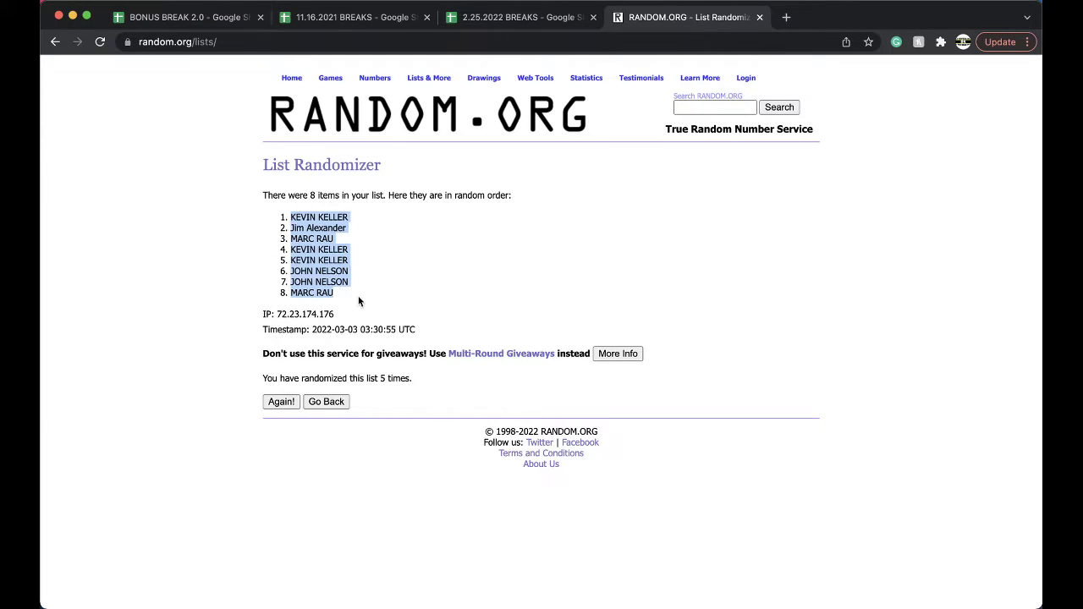
left_click(483, 17)
left_click(195, 142)
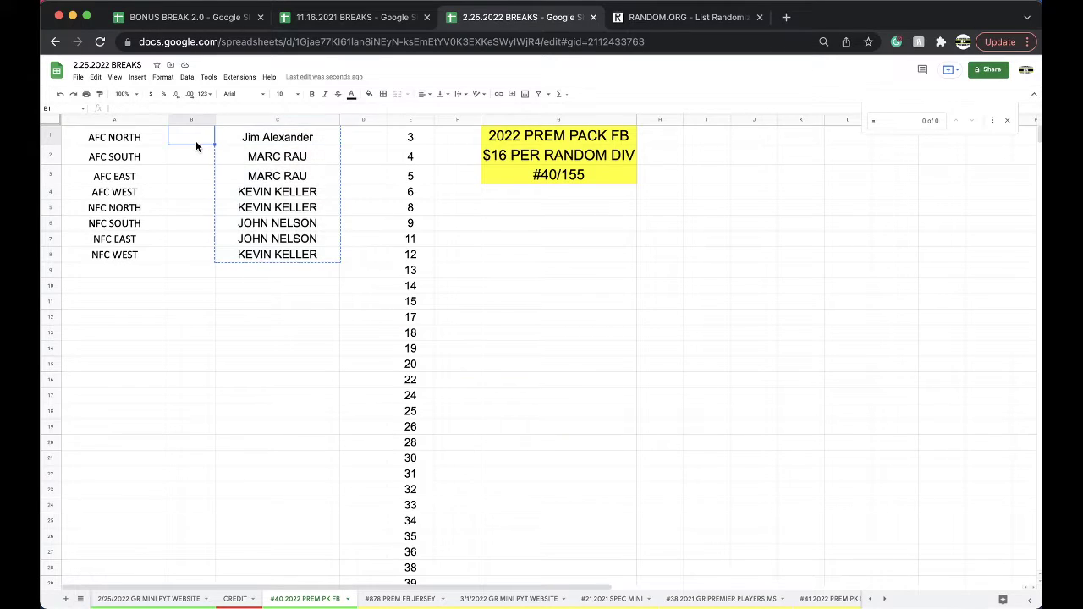
key("ctrl+v")
Step: Set the font size of the pasted names in column B to 18 and fit the column width to them
left_click(281, 93)
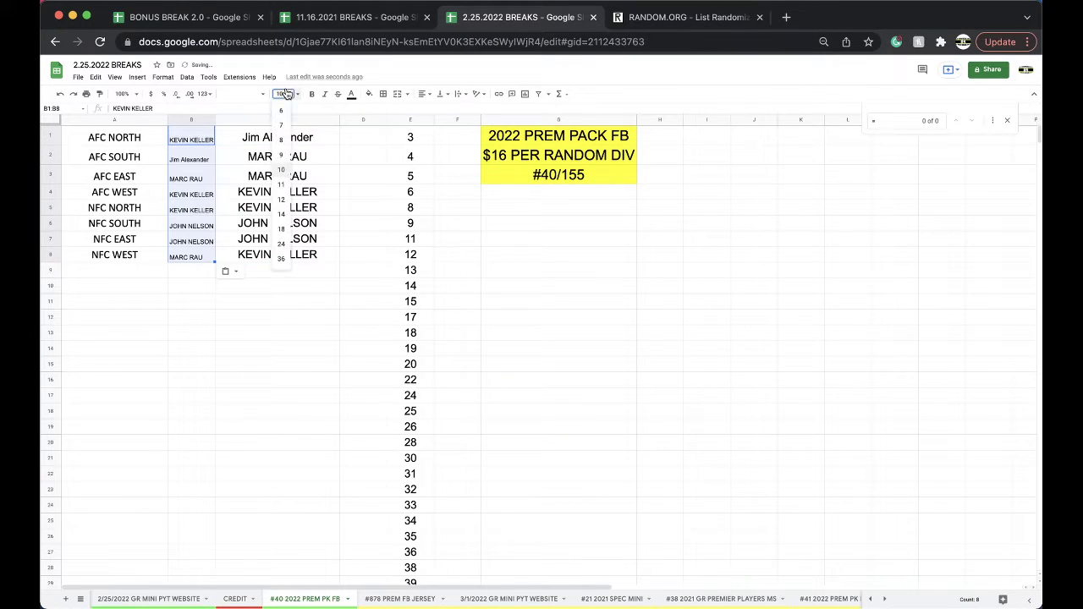
left_click(281, 228)
double_click(215, 120)
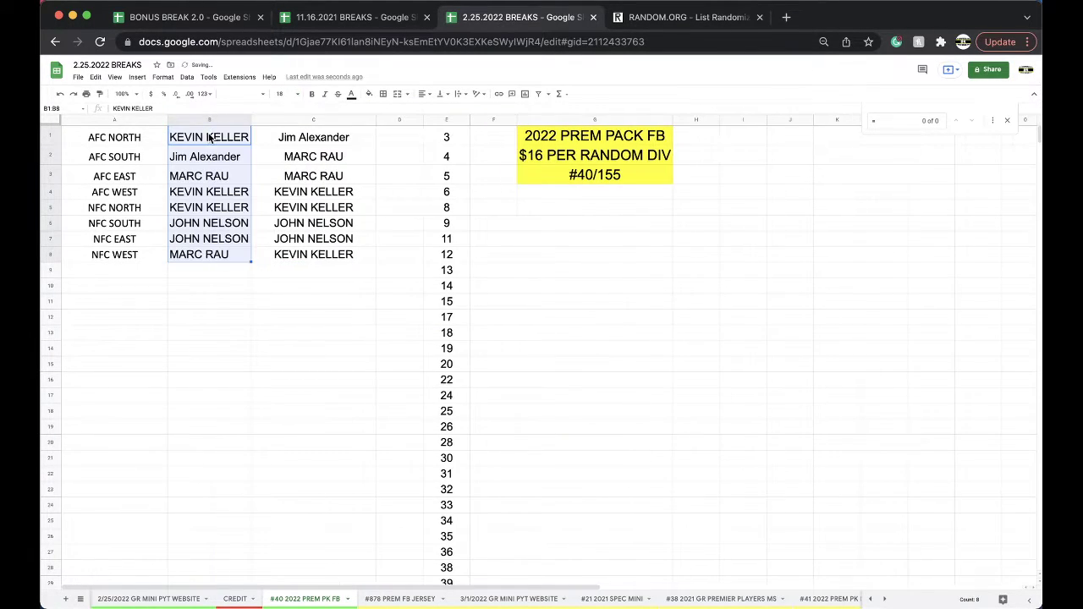
Step: Review the division assignments one by one from B1 to B8, matching each name with its division in column A
left_click(212, 138)
key("Down")
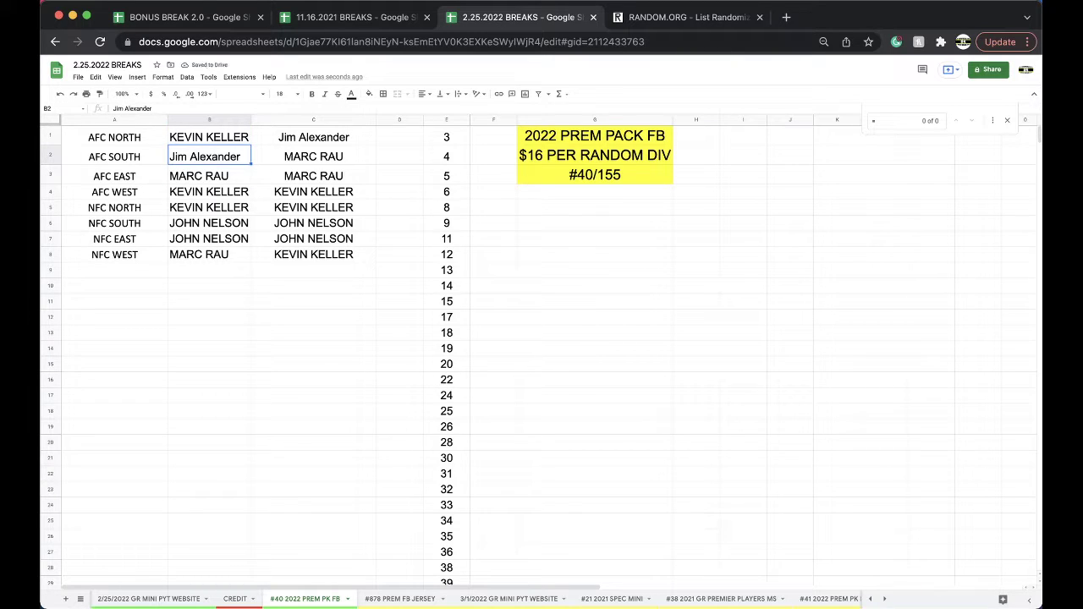
key("Down")
key("Down")
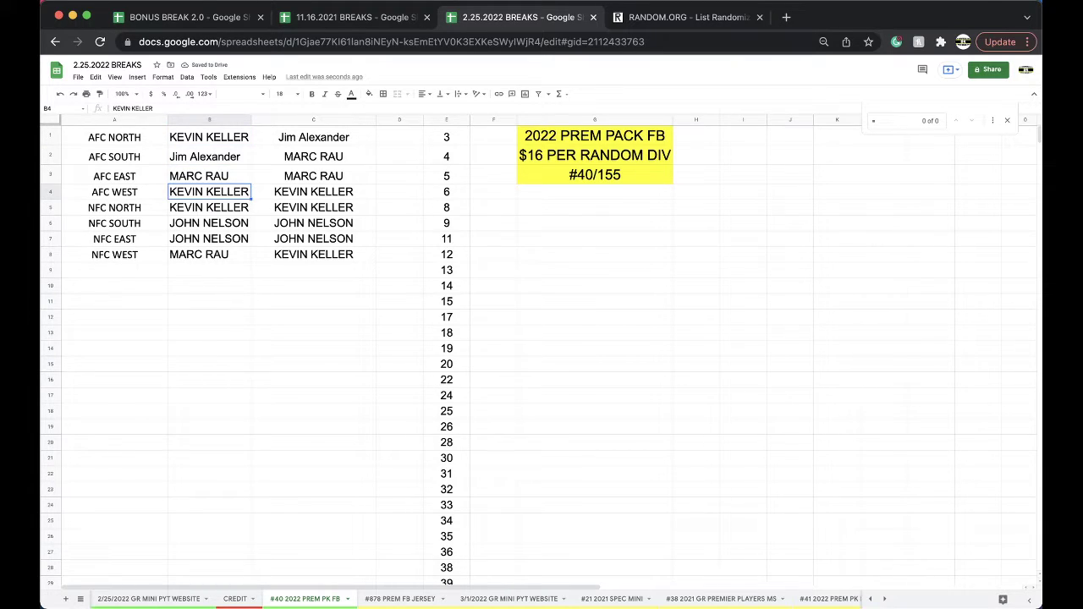
key("Down")
key("Down")
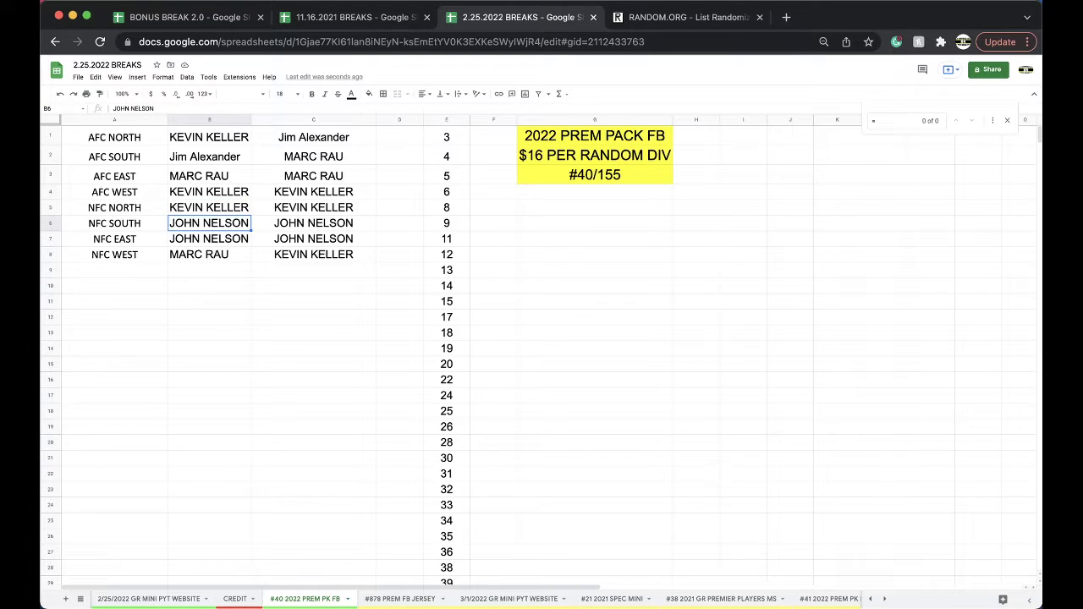
key("Down")
key("Down")
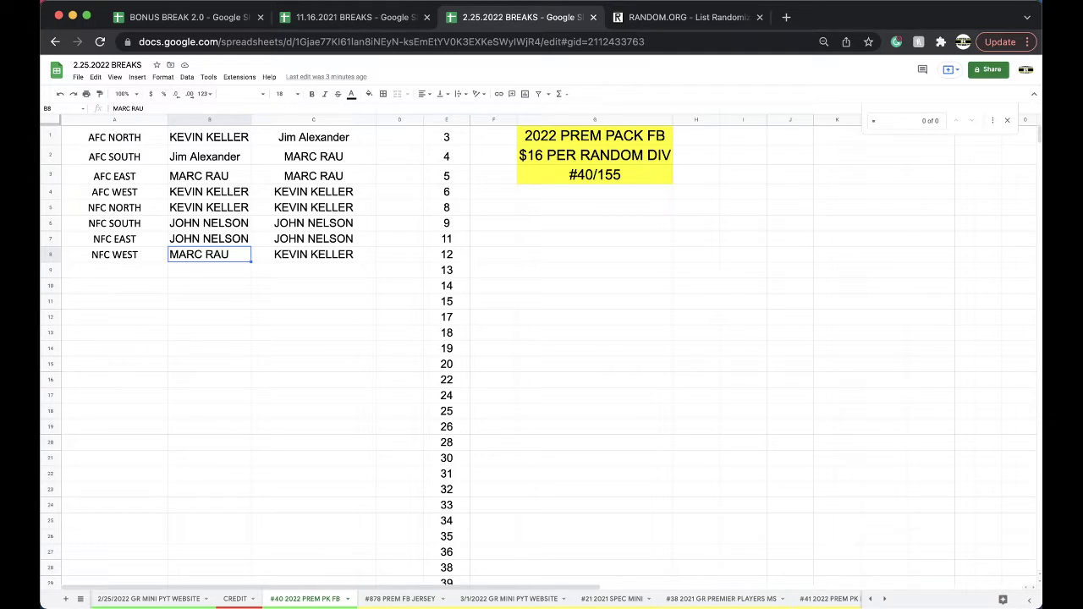
Step: On the #878 PREM FB JERSEY sheet, copy the participant name cells C17:C19 into C28:C30, and return to the #40 sheet
left_click(393, 599)
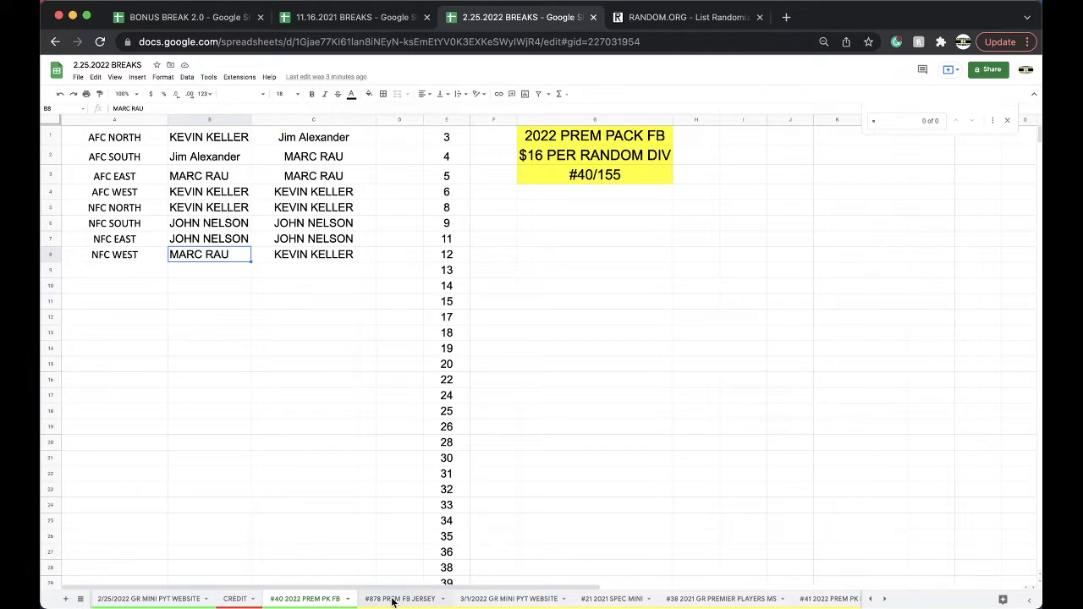
left_click_drag(348, 306, 349, 337)
key("ctrl+c")
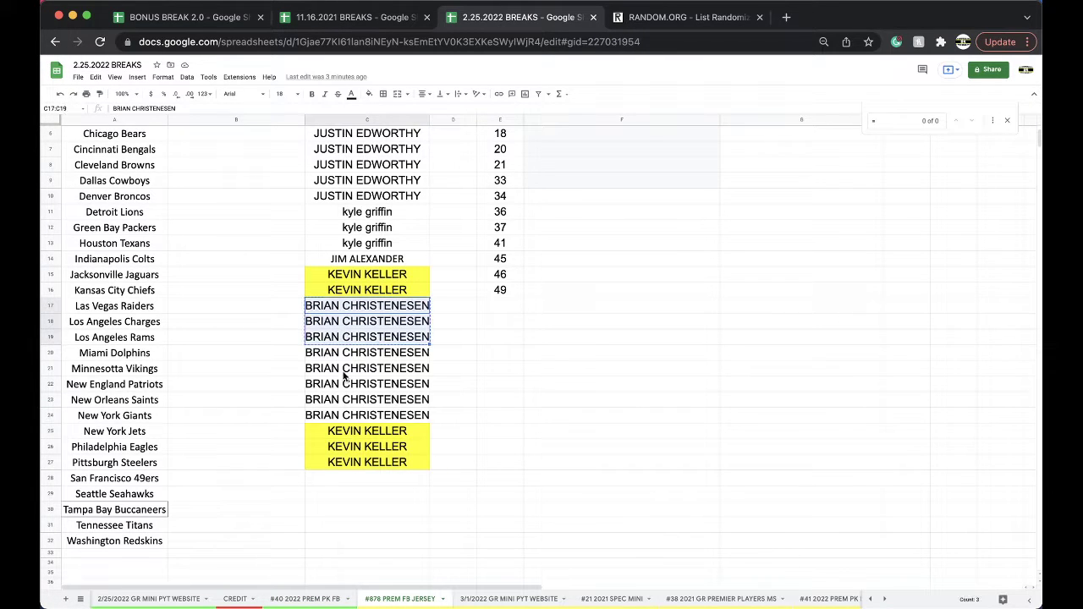
left_click(341, 476)
key("ctrl+v")
left_click(331, 600)
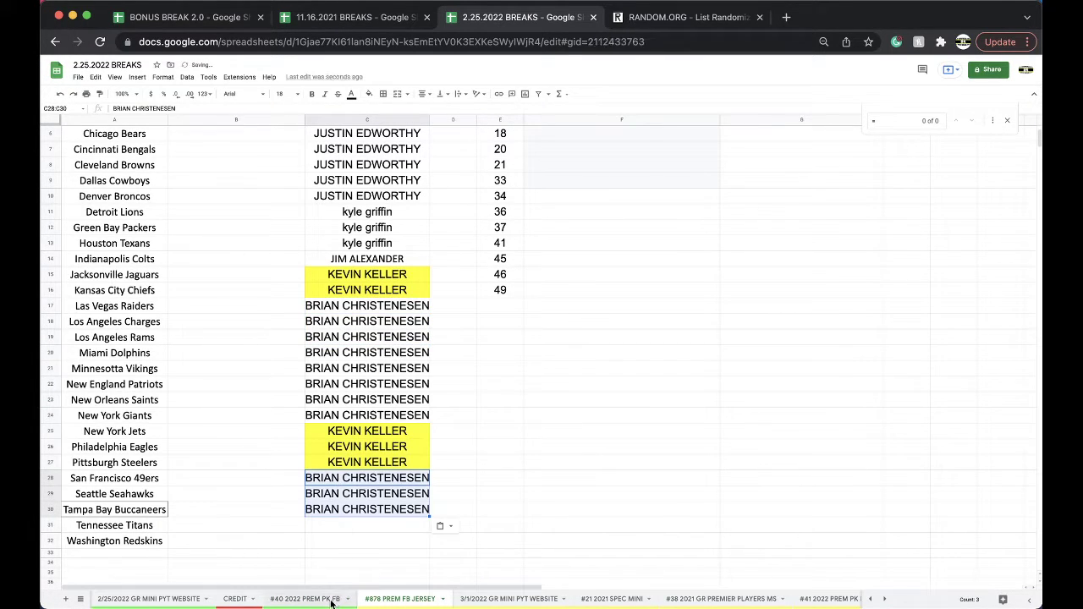